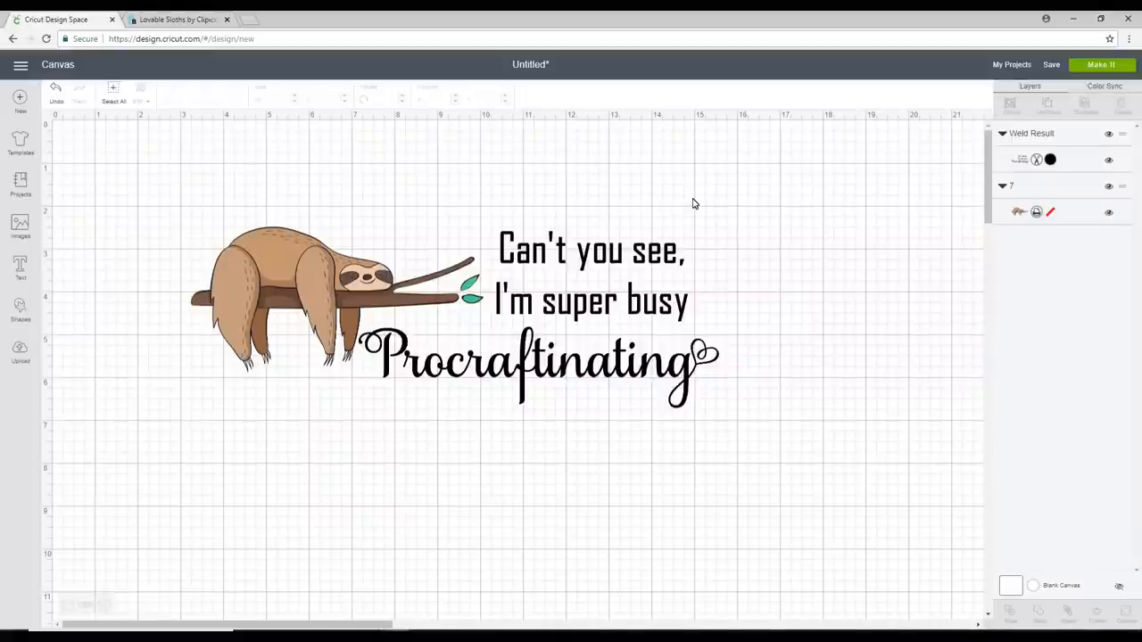
# - View the Lovable Sloths product page, then return to the design canvas
pyautogui.click(178, 19)
pyautogui.click(56, 19)
# - Upload the sleeping sloth image file 7 from the computer into the upload page
pyautogui.click(20, 352)
pyautogui.click(304, 307)
pyautogui.click(615, 348)
pyautogui.click(139, 183)
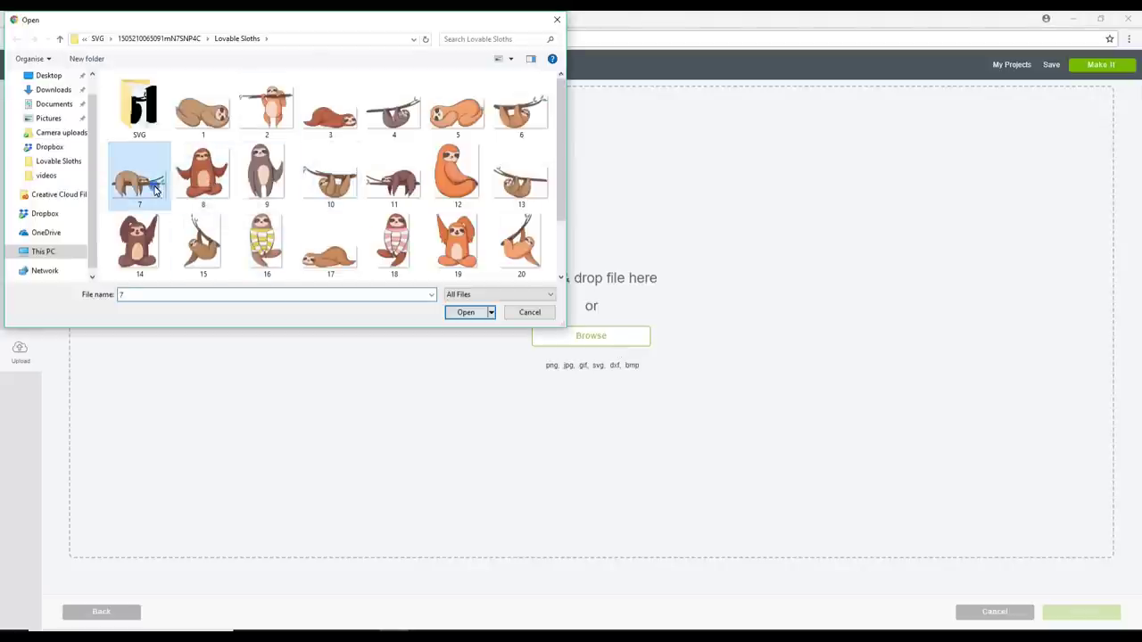
pyautogui.click(466, 312)
# - Mark the sloth as a Complex image, erase the dark eye patch, then undo the erase
pyautogui.click(661, 371)
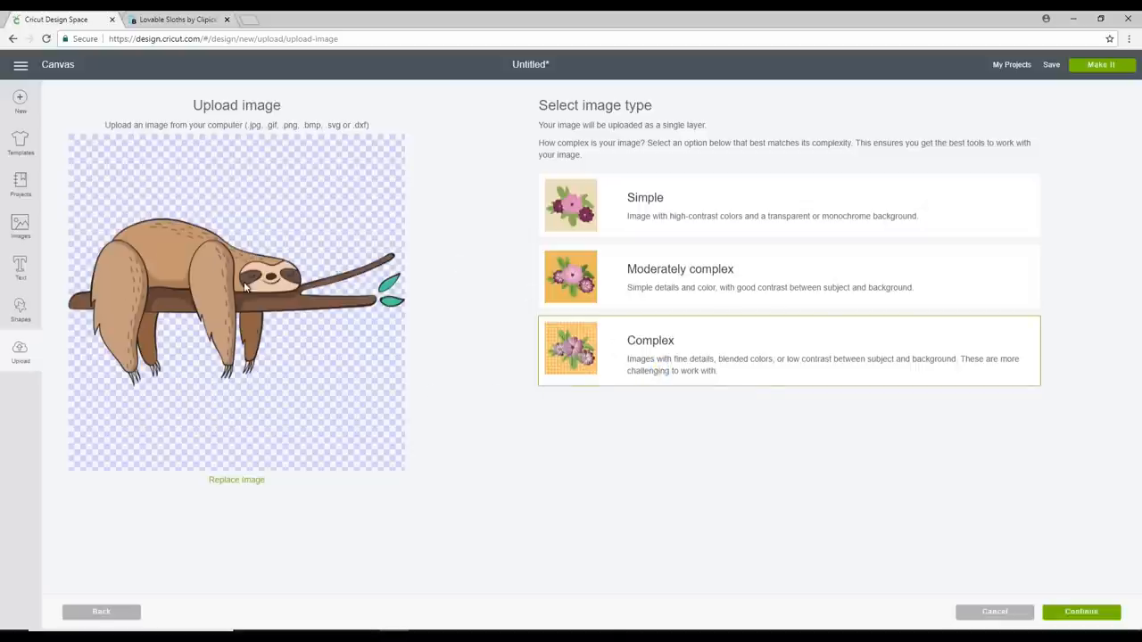
pyautogui.click(1105, 620)
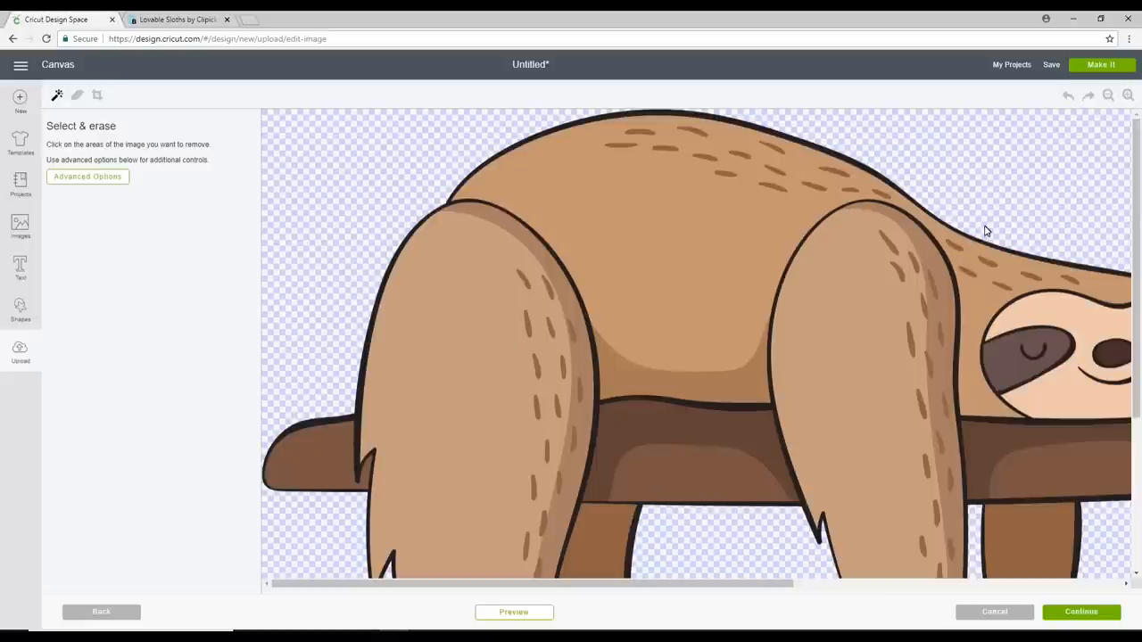
pyautogui.click(1013, 357)
pyautogui.click(1067, 96)
# - Continue to the save stage and clear the old image name '7' for renaming
pyautogui.click(1091, 615)
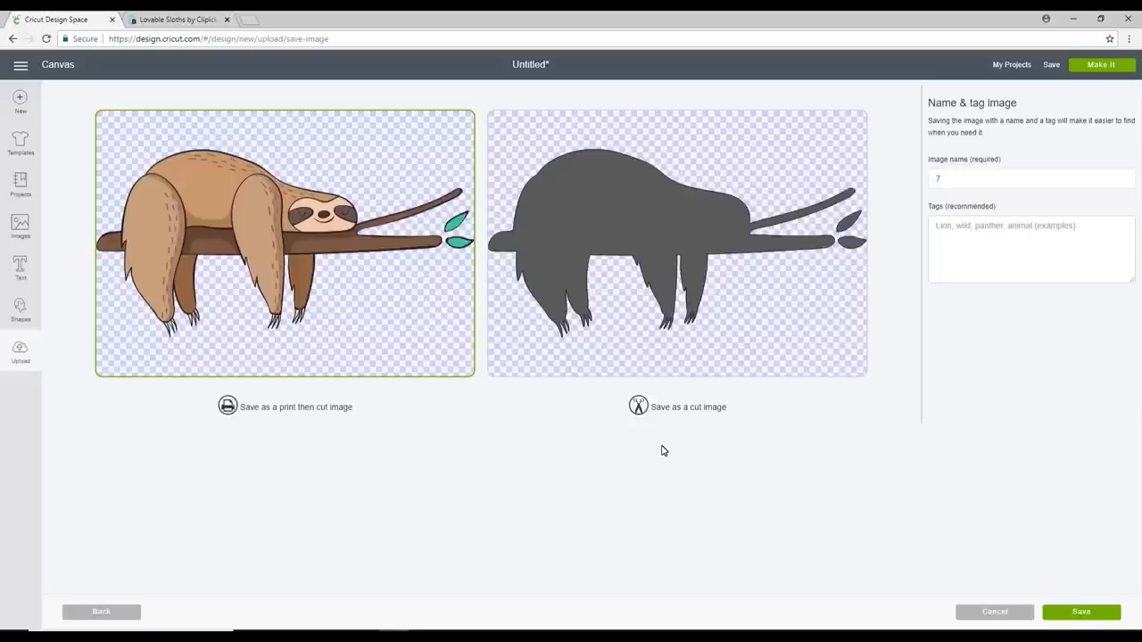
pyautogui.click(961, 179)
pyautogui.press('BackSpace')
pyautogui.write('sloth')
# - Save the sloth to uploads and insert it onto the canvas
pyautogui.click(1081, 613)
pyautogui.click(138, 468)
pyautogui.click(1110, 615)
pyautogui.moveTo(565, 342); pyautogui.dragTo(571, 361)
# - Shrink the extra sloth to about 12 inches, undo a slight tilt, then delete it
pyautogui.moveTo(912, 546); pyautogui.dragTo(726, 543)
pyautogui.moveTo(720, 174)
pyautogui.mouseDown()
pyautogui.moveTo(713, 165)
pyautogui.moveTo(732, 192)
pyautogui.mouseUp()
pyautogui.hotkey('ctrl', 'z')
pyautogui.press('Delete')
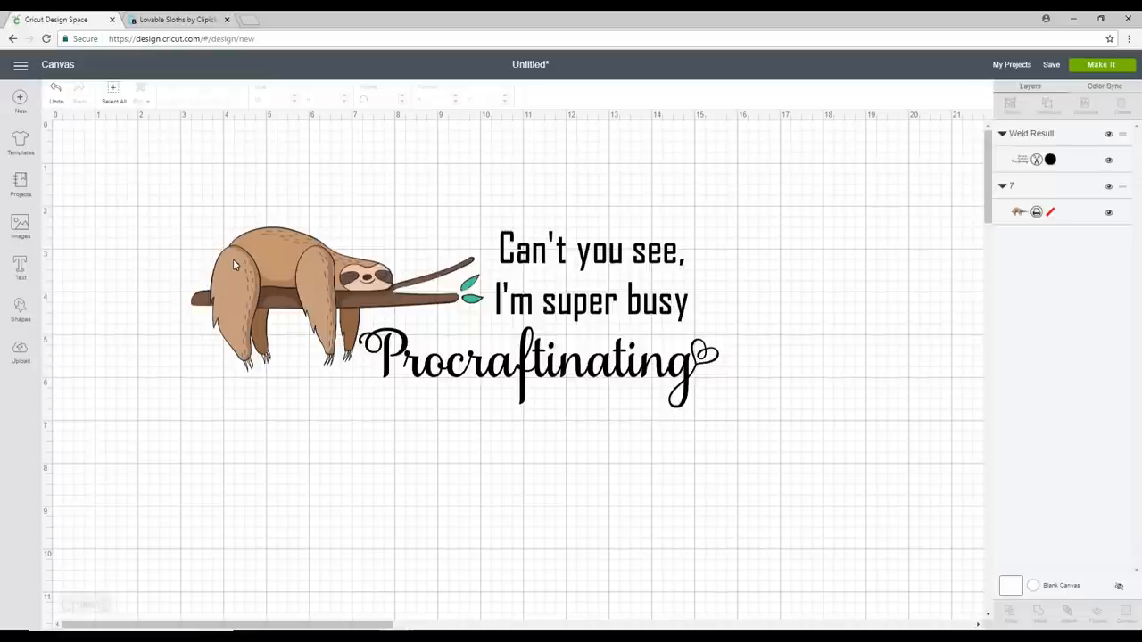
# - Hide the Procraftinating text and add a circle about 7.3 inches wide over the sloth
pyautogui.click(1109, 160)
pyautogui.click(21, 308)
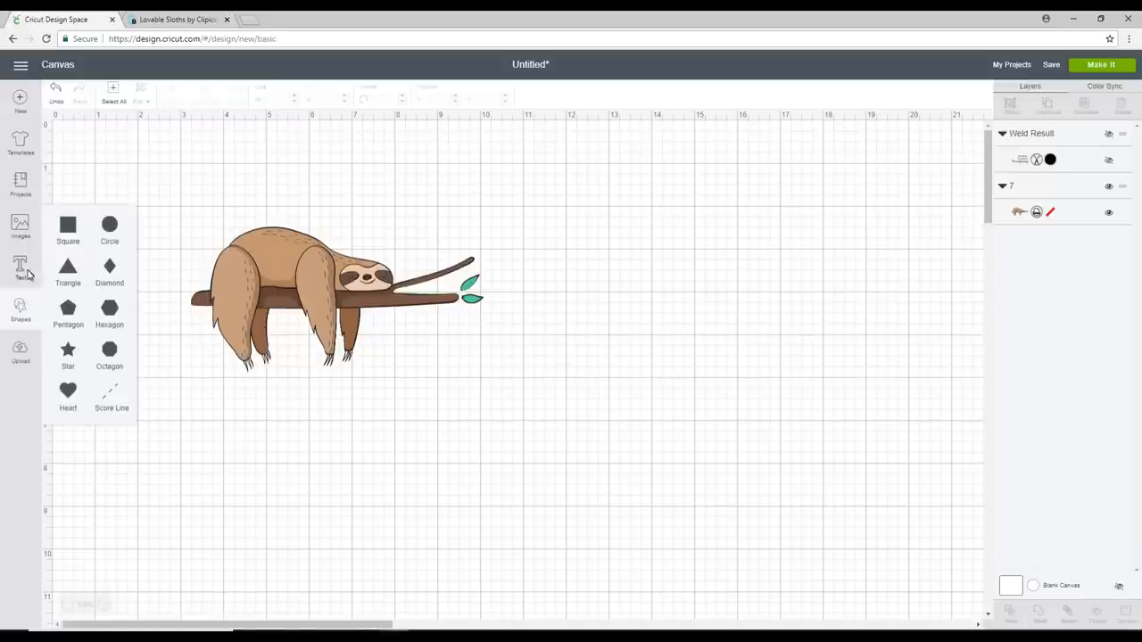
pyautogui.click(107, 226)
pyautogui.moveTo(306, 331); pyautogui.dragTo(487, 514)
pyautogui.moveTo(434, 394); pyautogui.dragTo(448, 357)
# - Make the circle white and send it behind the sloth
pyautogui.click(1050, 160)
pyautogui.click(872, 234)
pyautogui.click(384, 303)
pyautogui.click(204, 102)
pyautogui.click(205, 123)
# - Nudge the sloth into place over the circle, then marquee-select all objects
pyautogui.click(312, 303)
pyautogui.moveTo(313, 304); pyautogui.dragTo(322, 319)
pyautogui.click(491, 546)
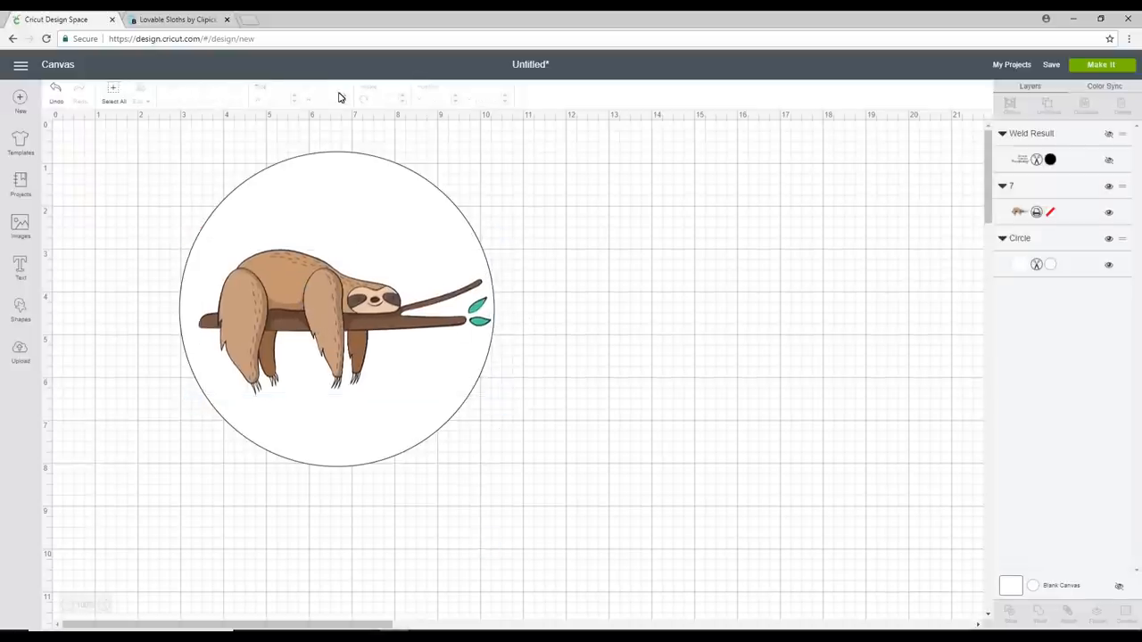
pyautogui.moveTo(538, 188); pyautogui.dragTo(179, 435)
# - Move the Love text onto the circle's bottom and raise the sloth slightly inside the circle
pyautogui.click(1099, 612)
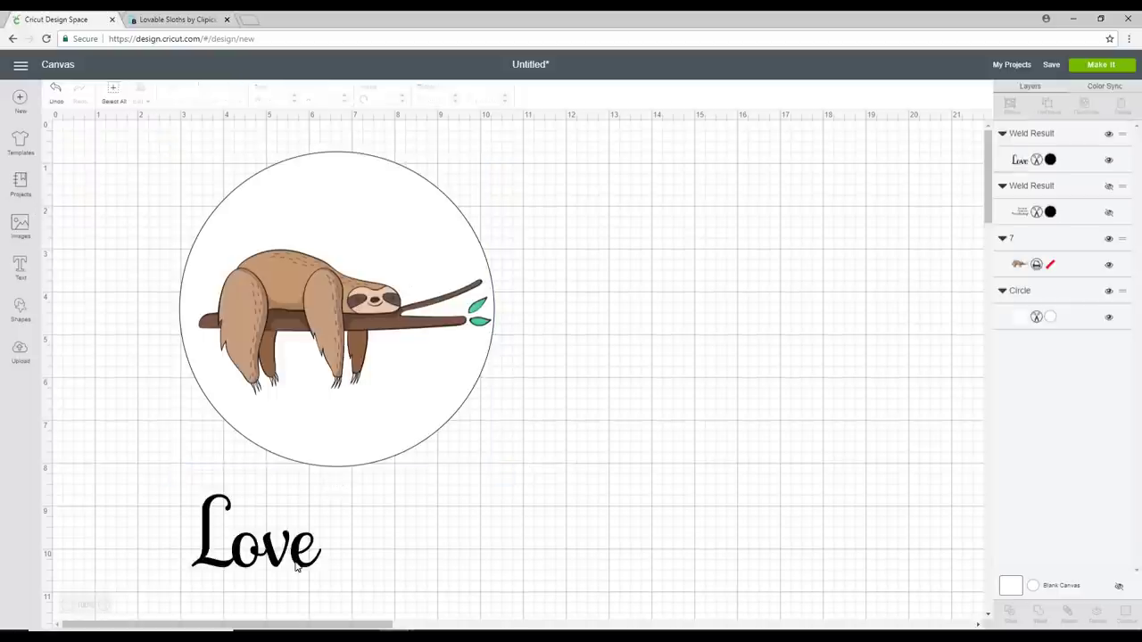
pyautogui.moveTo(297, 567)
pyautogui.mouseDown()
pyautogui.moveTo(439, 500)
pyautogui.moveTo(362, 433)
pyautogui.mouseUp()
pyautogui.moveTo(351, 303); pyautogui.dragTo(351, 283)
pyautogui.moveTo(355, 429); pyautogui.dragTo(339, 412)
# - Colour the Love text lavender, select everything and flatten it into one printable layer
pyautogui.click(1050, 159)
pyautogui.click(968, 233)
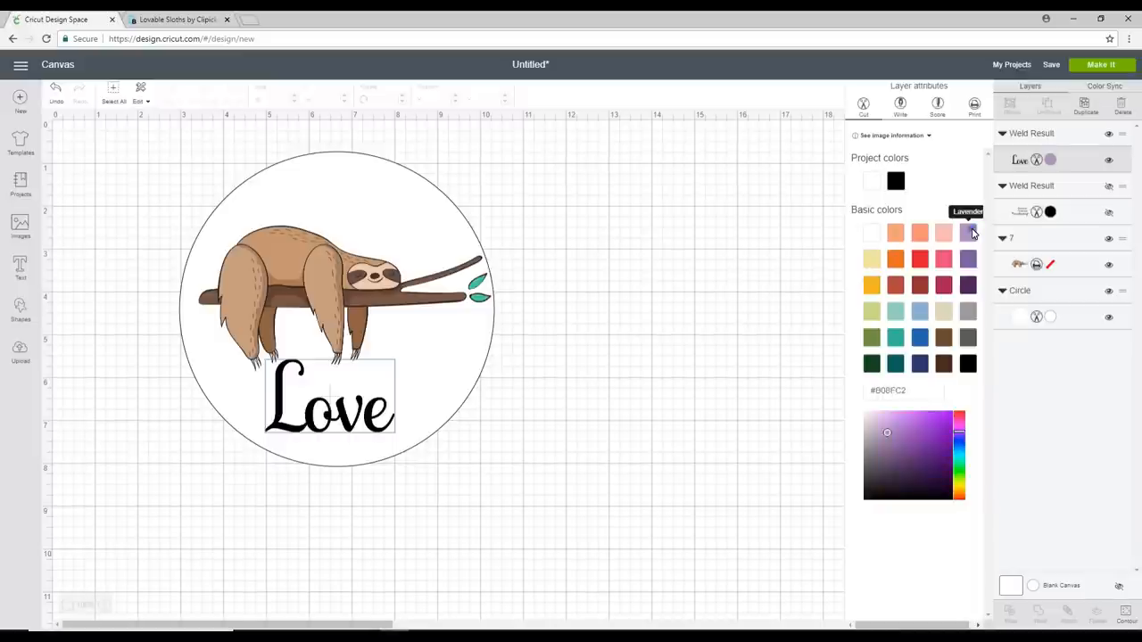
pyautogui.moveTo(593, 161); pyautogui.dragTo(214, 431)
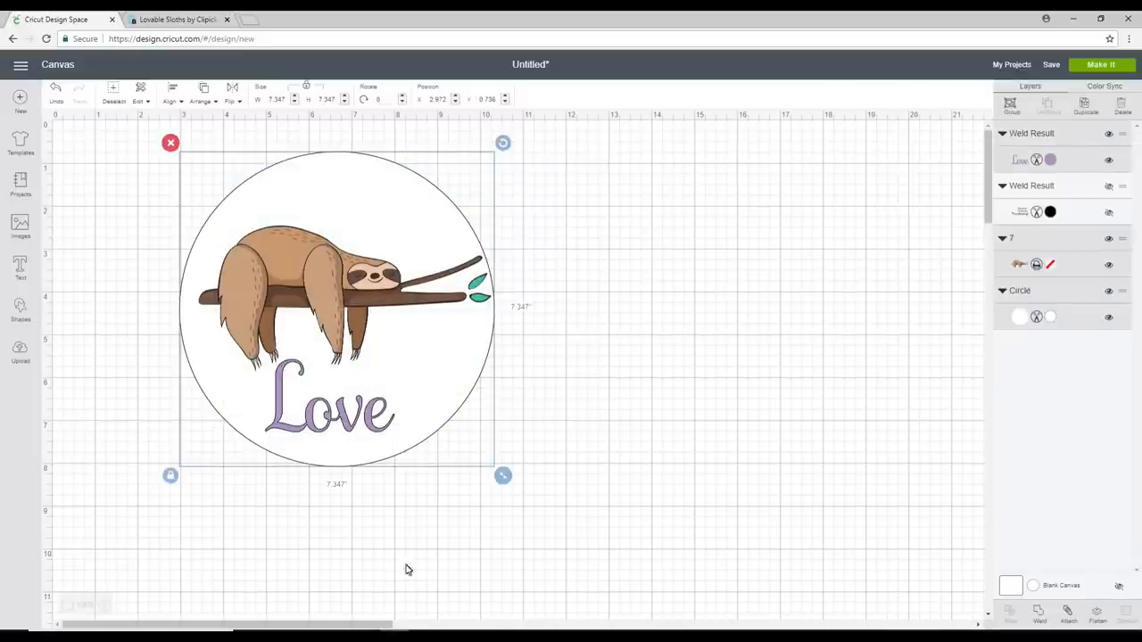
pyautogui.click(1097, 616)
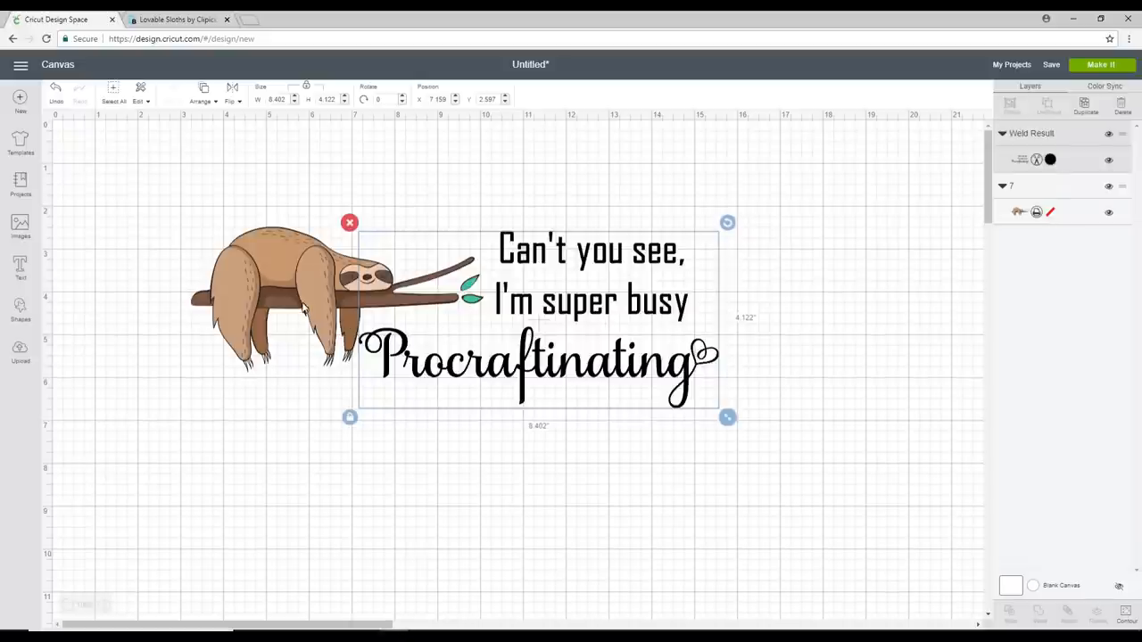
# - Clear the selection so the sloth sits beside the black Procraftinating text
pyautogui.click(234, 448)
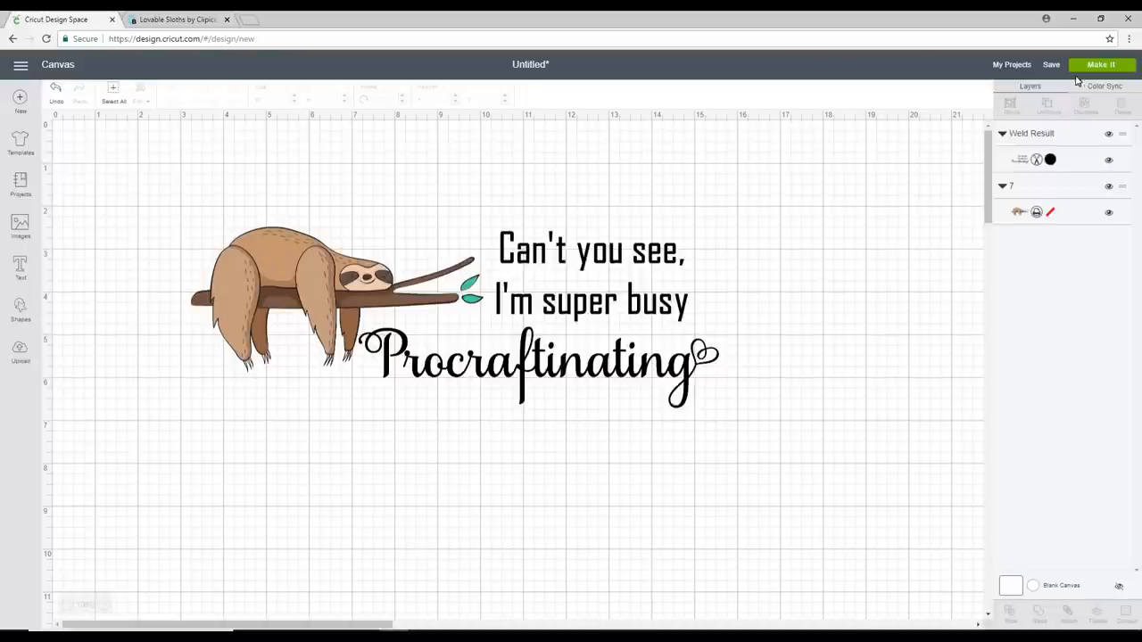
# - Start Make It, preview the second text mat, and continue to the make screen
pyautogui.click(1095, 69)
pyautogui.click(41, 303)
pyautogui.click(1103, 617)
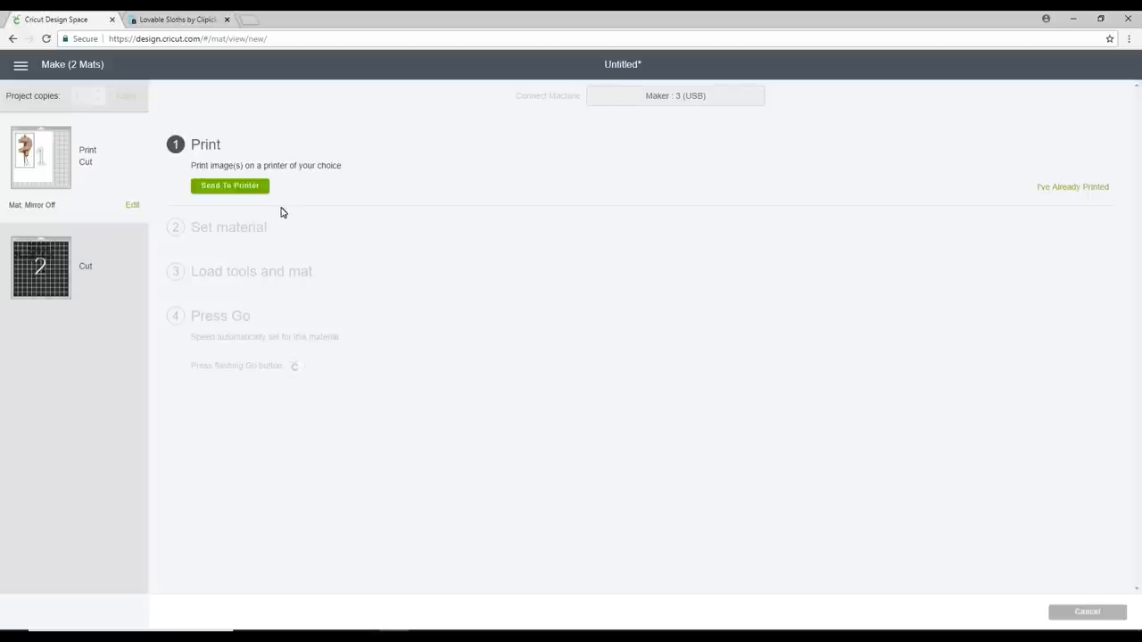
# - Send the sloth mat to the printer, showing the Canon MG5700 with one copy and bleed on
pyautogui.click(230, 186)
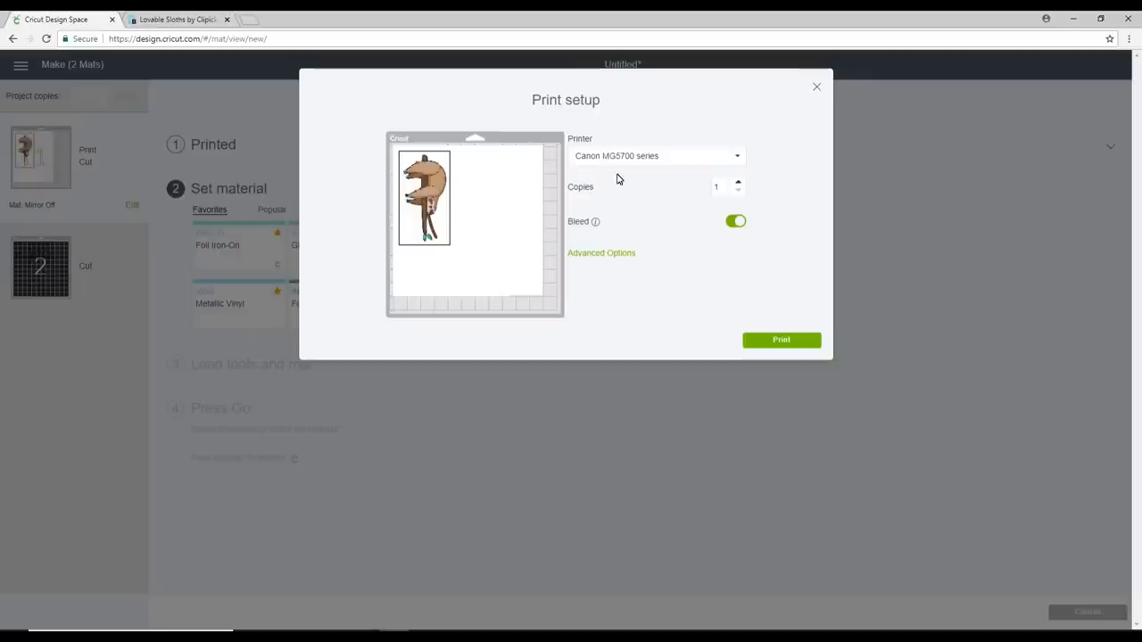